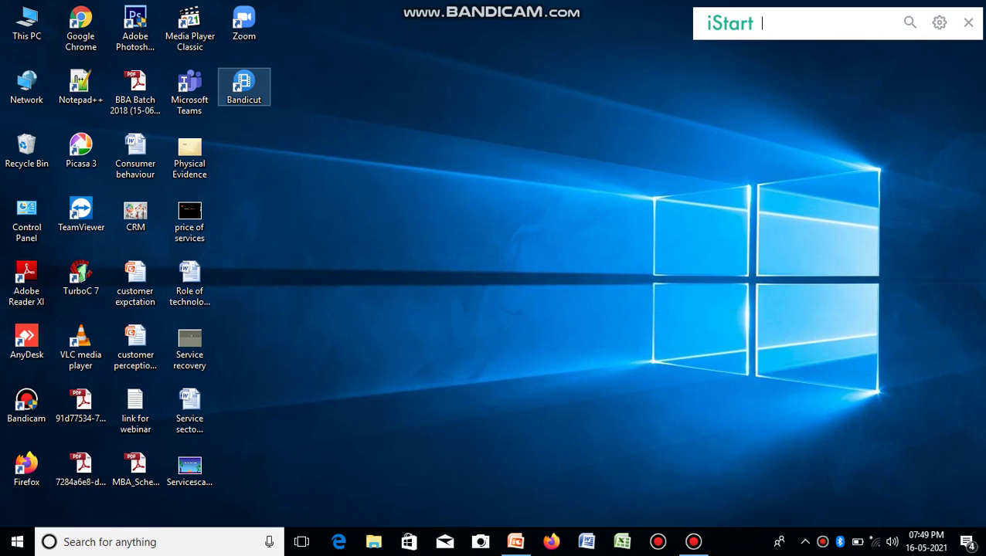
Delete the Bandicut desktop shortcut and restore it from the Recycle Bin to the desktop
right_click(248, 96)
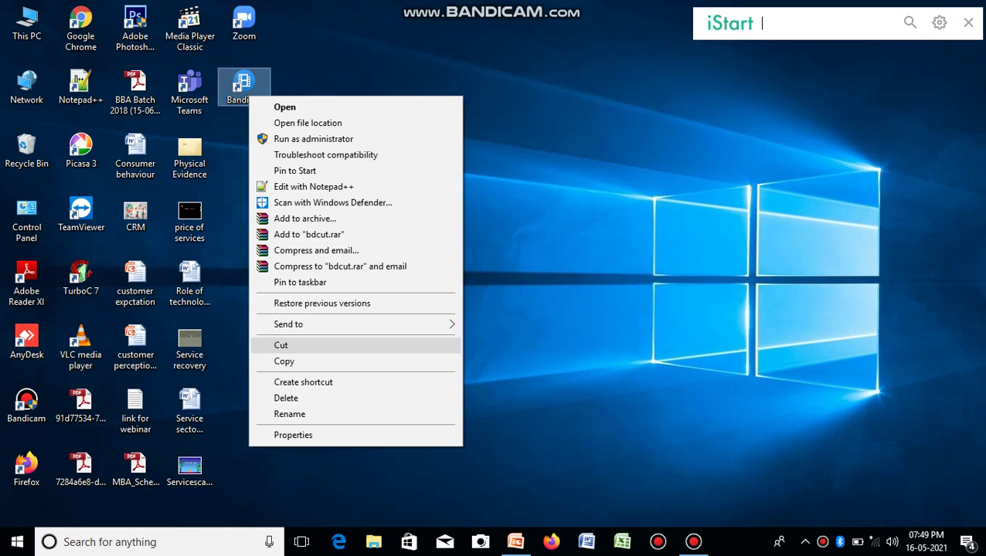
left_click(285, 398)
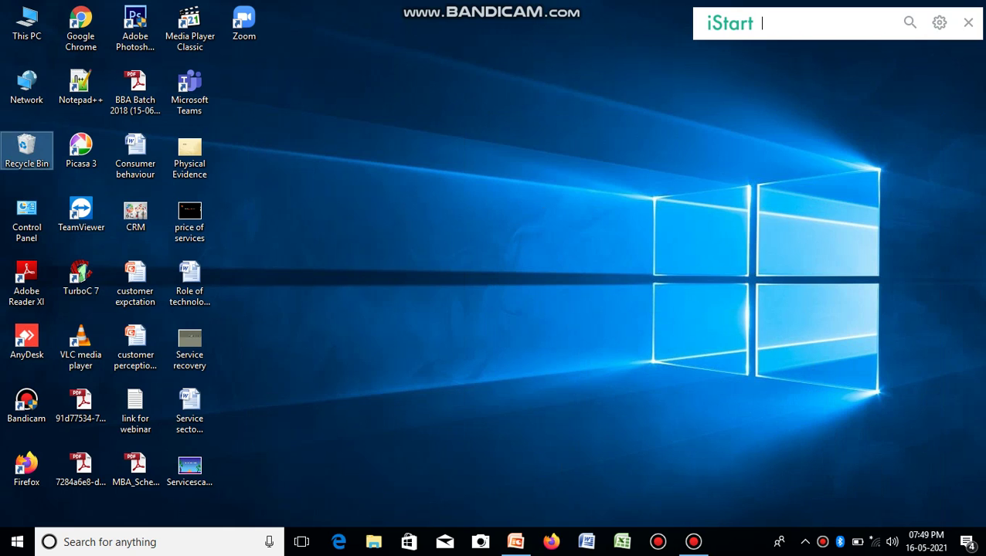
double_click(26, 151)
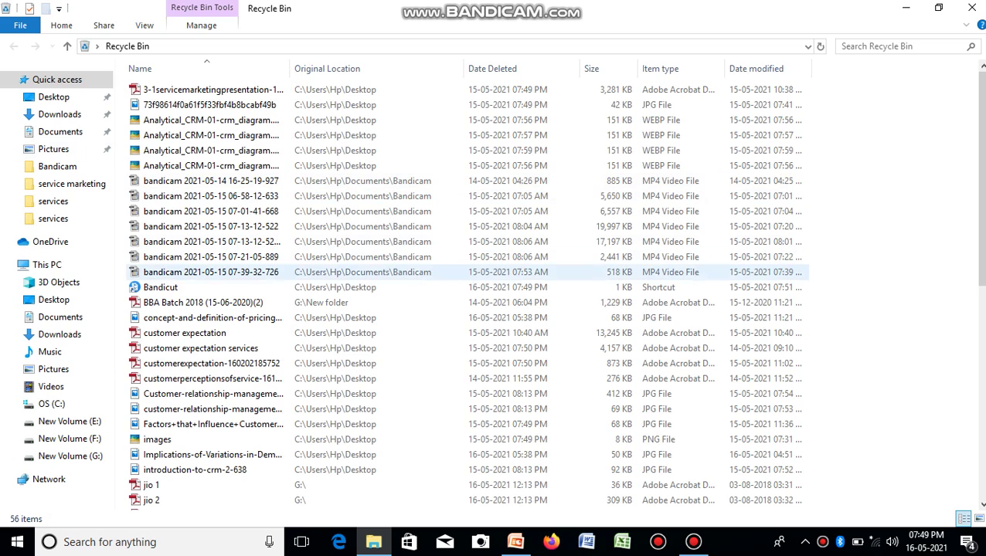
left_click_drag(184, 292, 73, 98)
left_click(154, 272)
left_click(158, 287)
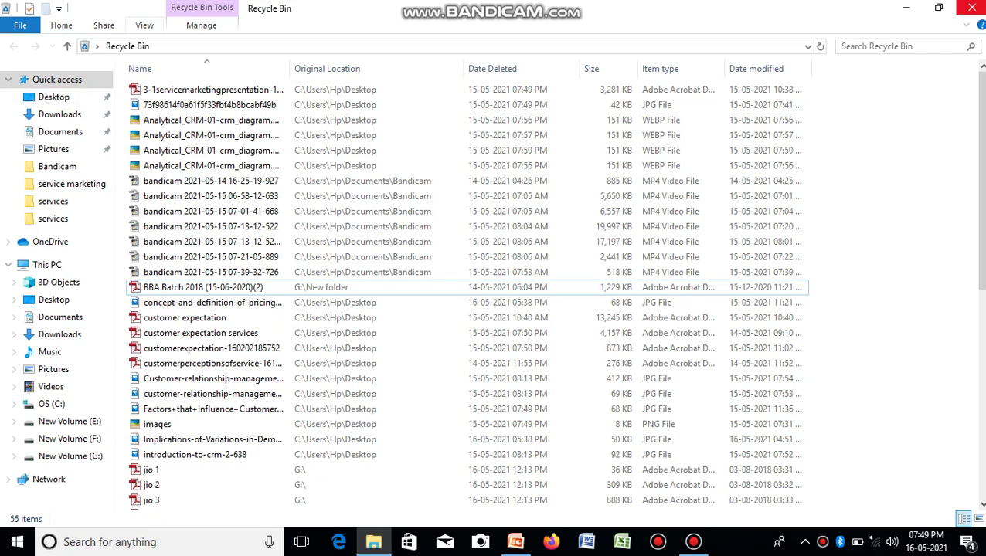
left_click(971, 7)
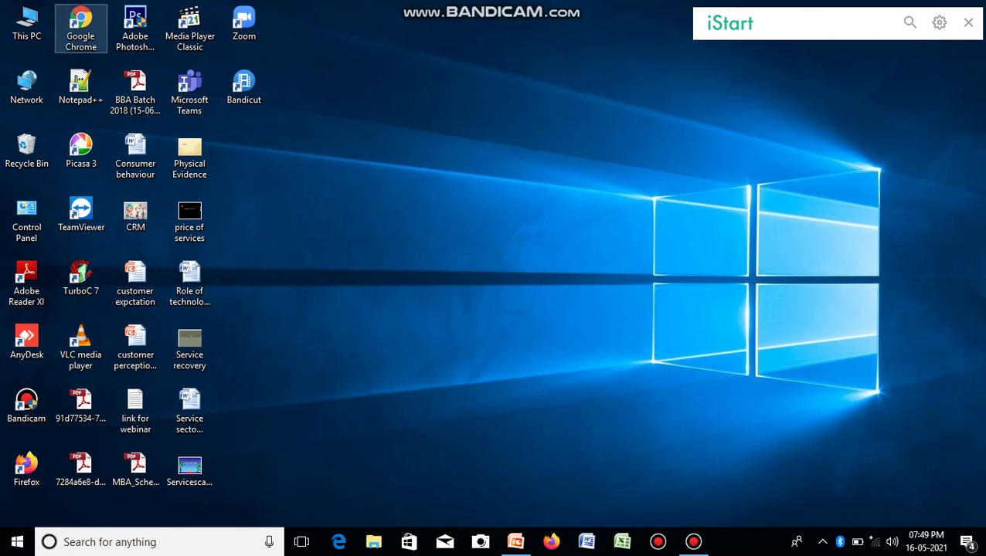
Change the Google Chrome desktop shortcut's icon to the yellow Chrome icon, granting administrator permission for the change
right_click(83, 26)
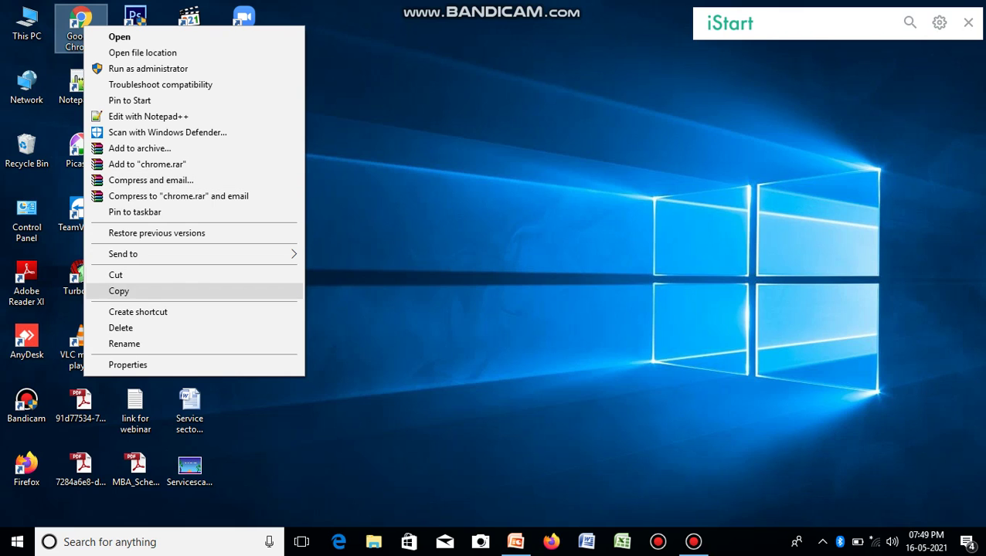
left_click(128, 364)
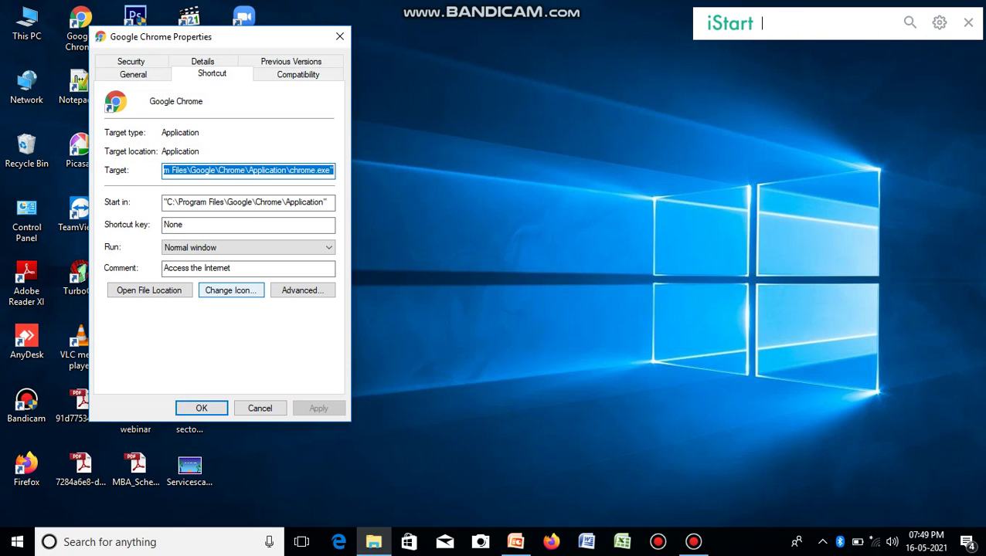
left_click(230, 290)
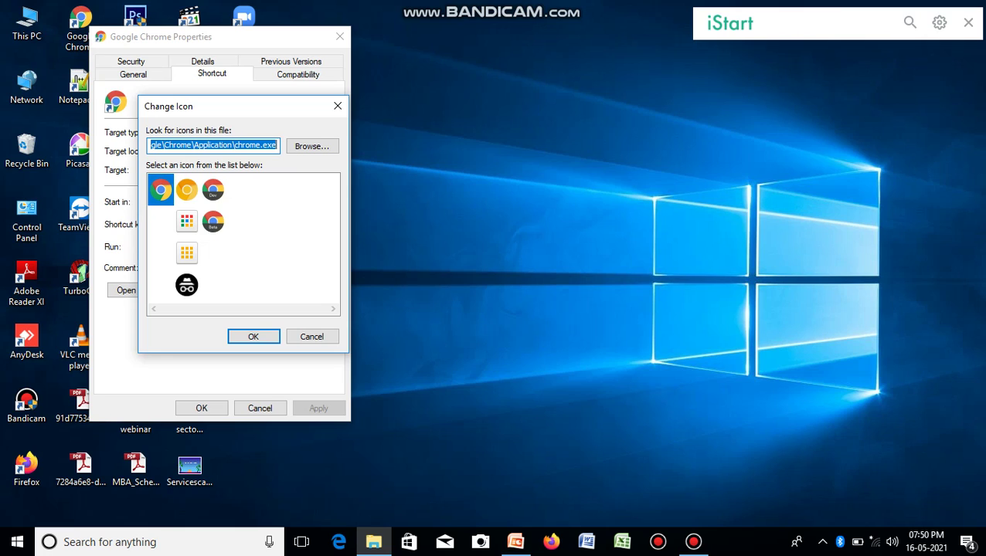
left_click(186, 190)
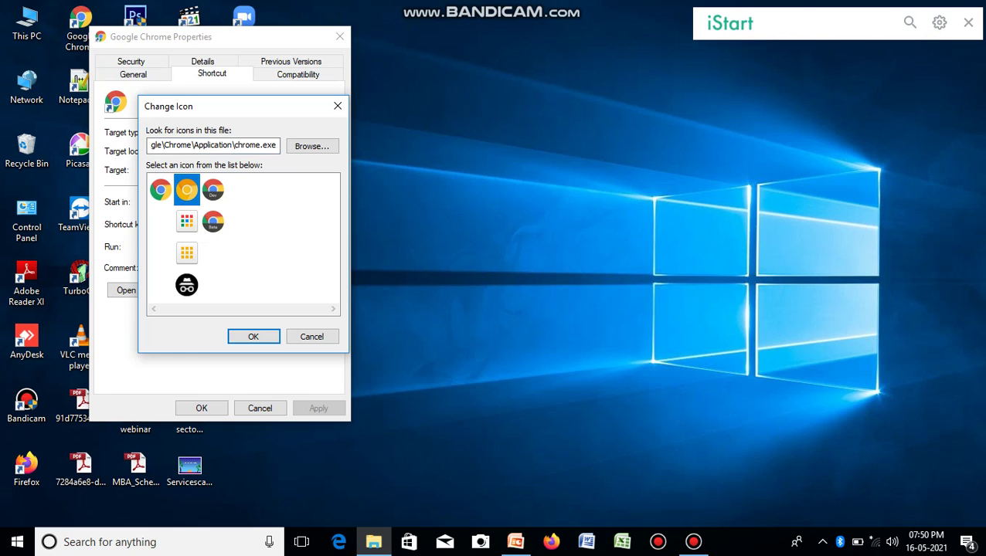
key("Return")
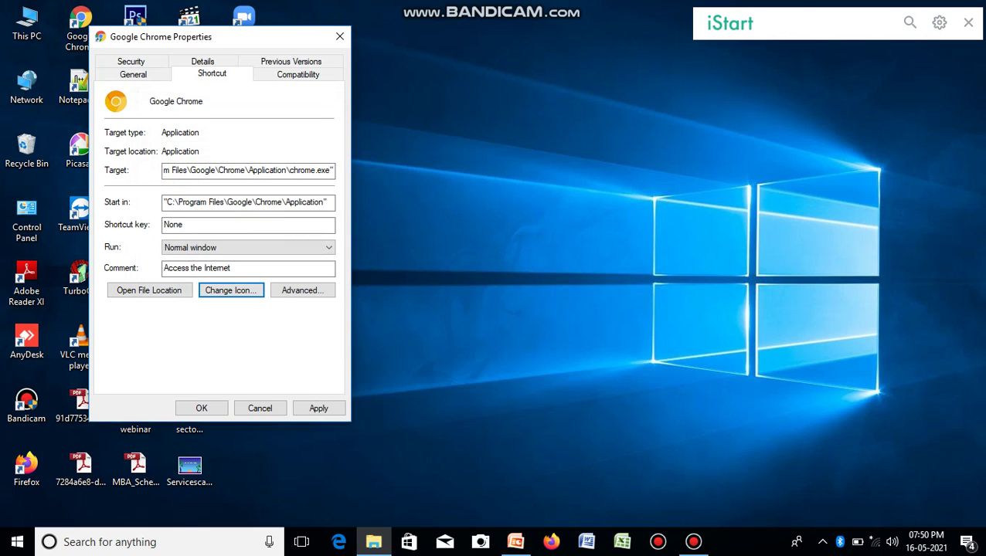
left_click(319, 408)
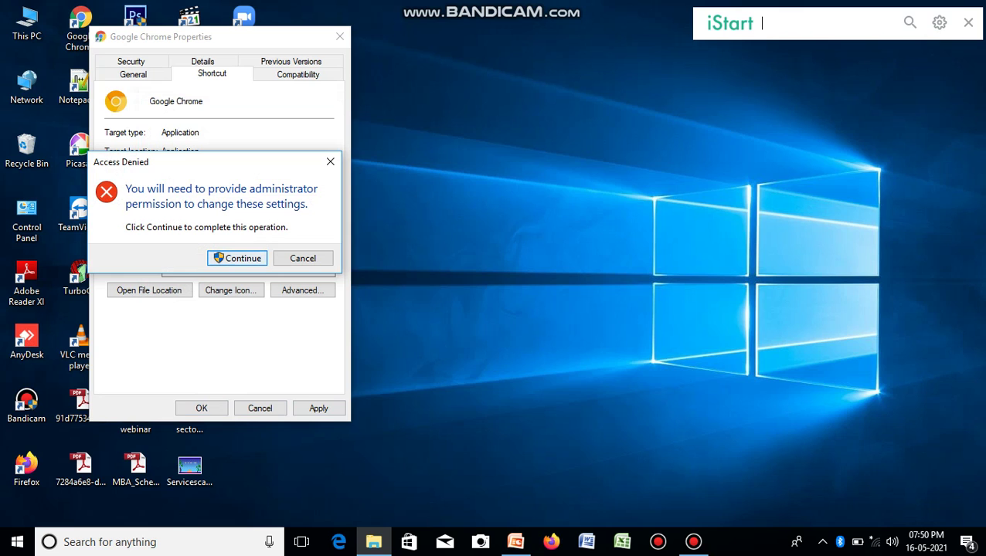
key("Return")
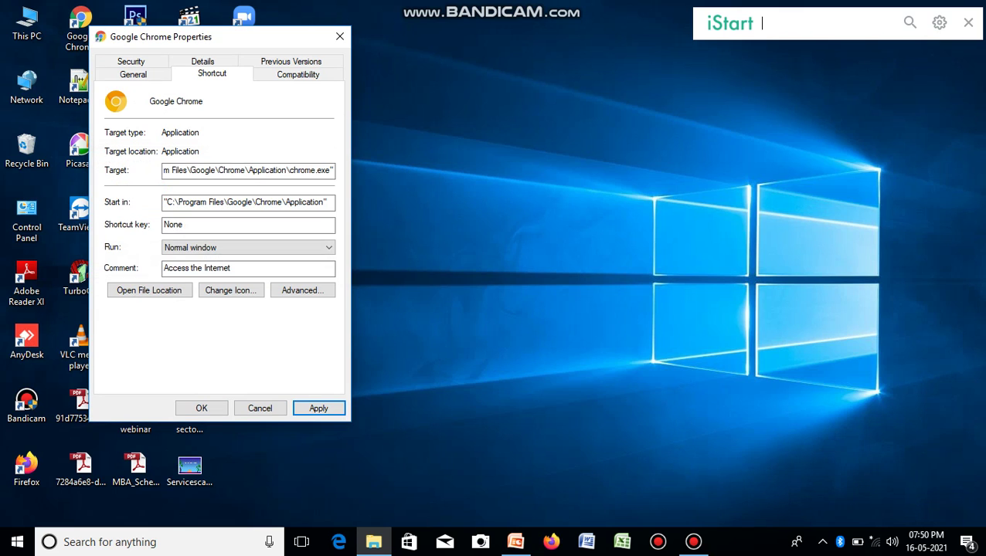
key("Return")
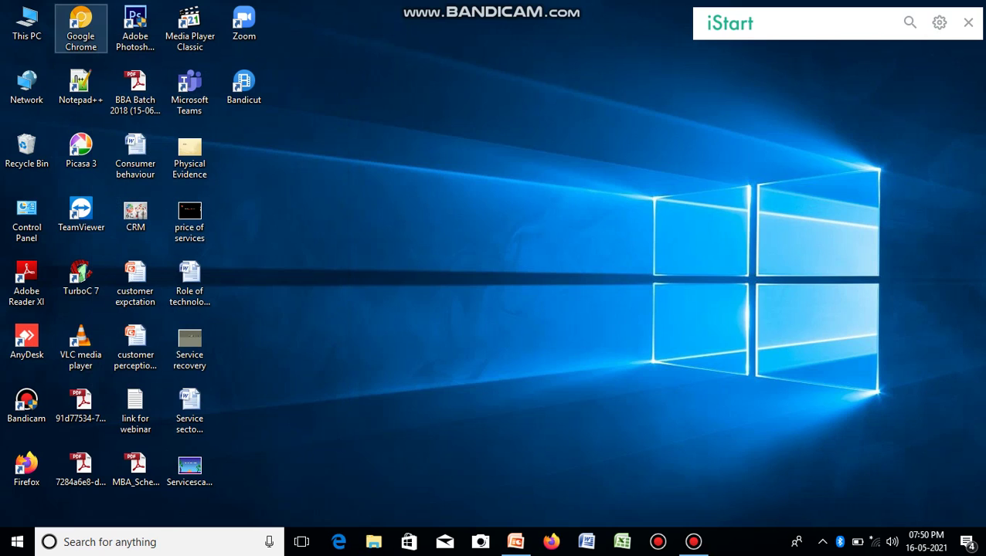
Examine the alternative icons available for the Picasa 3 desktop shortcut and close its properties without a change
left_click(80, 150)
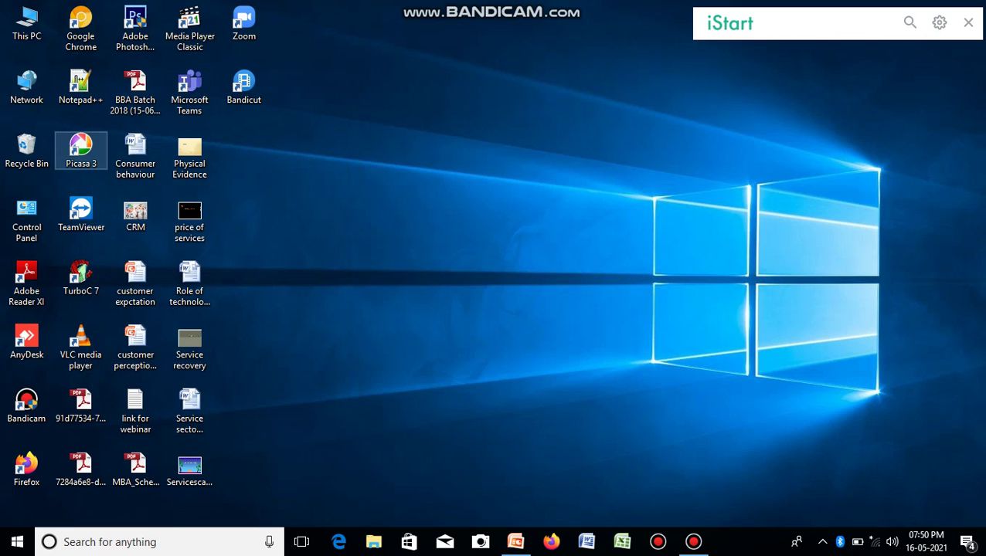
right_click(84, 147)
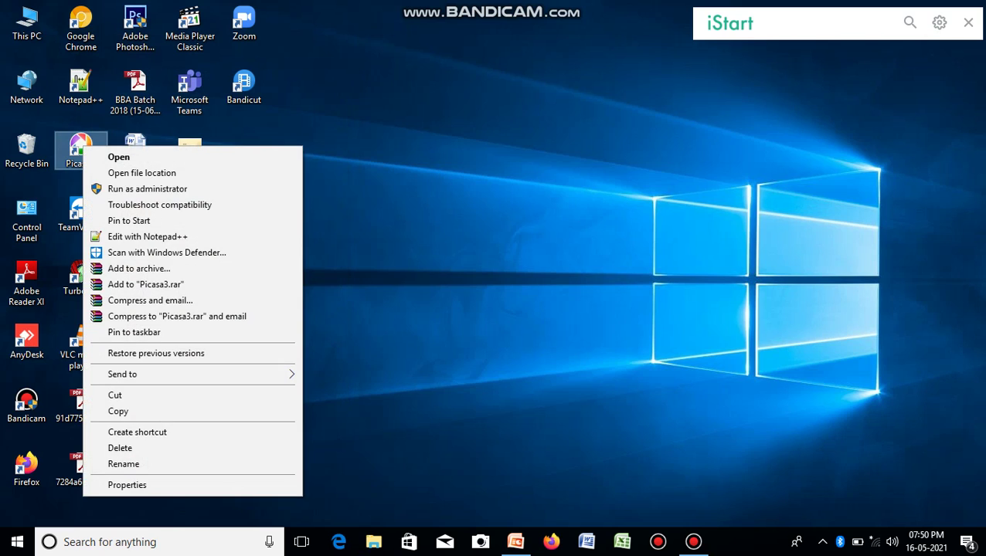
key("Return")
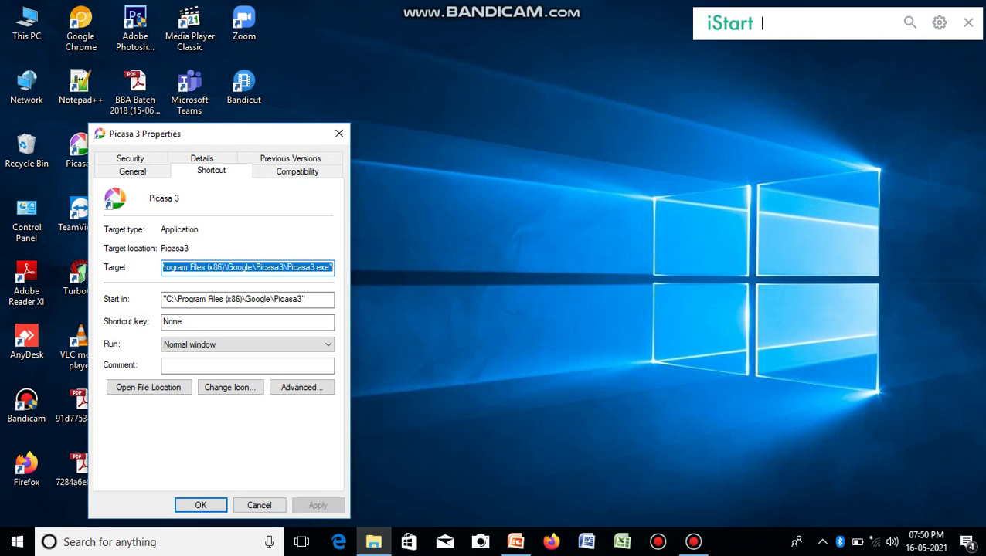
left_click(229, 387)
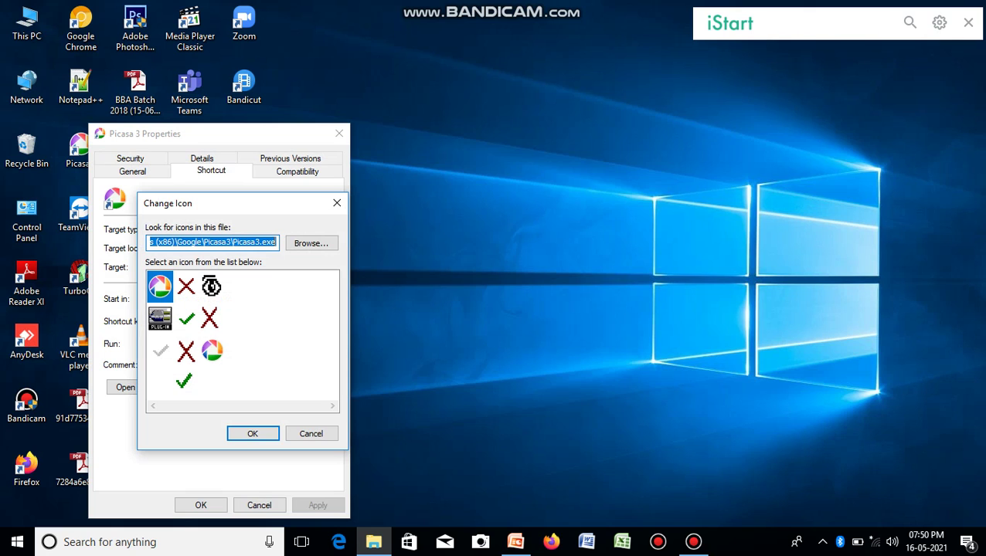
left_click(337, 203)
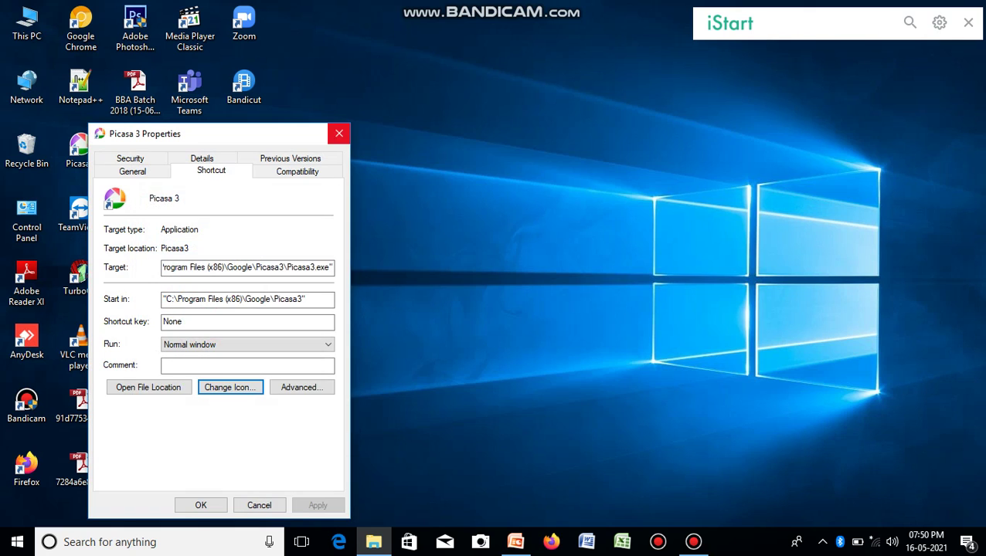
left_click(339, 134)
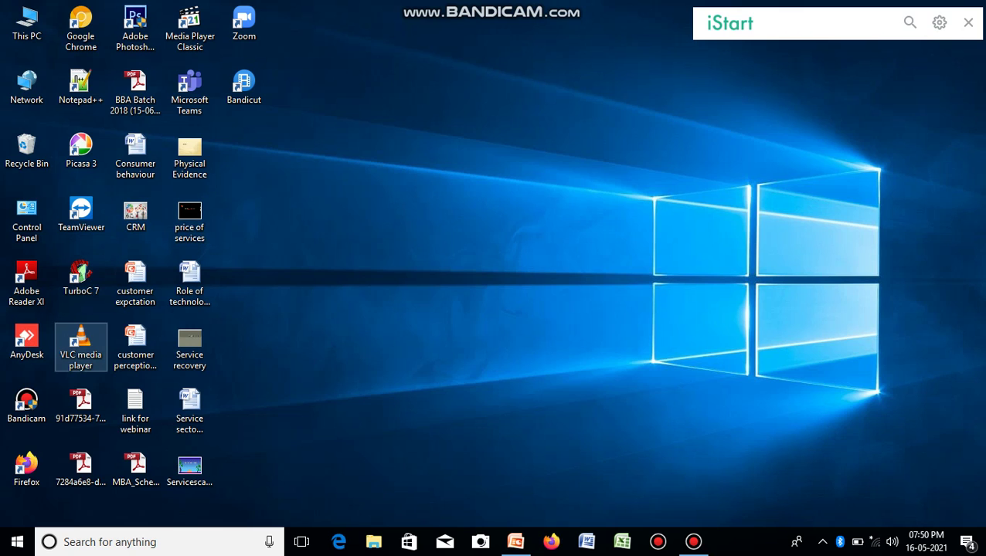
Check the icons available for the VLC media player desktop shortcut and leave its properties without saving a change
right_click(80, 348)
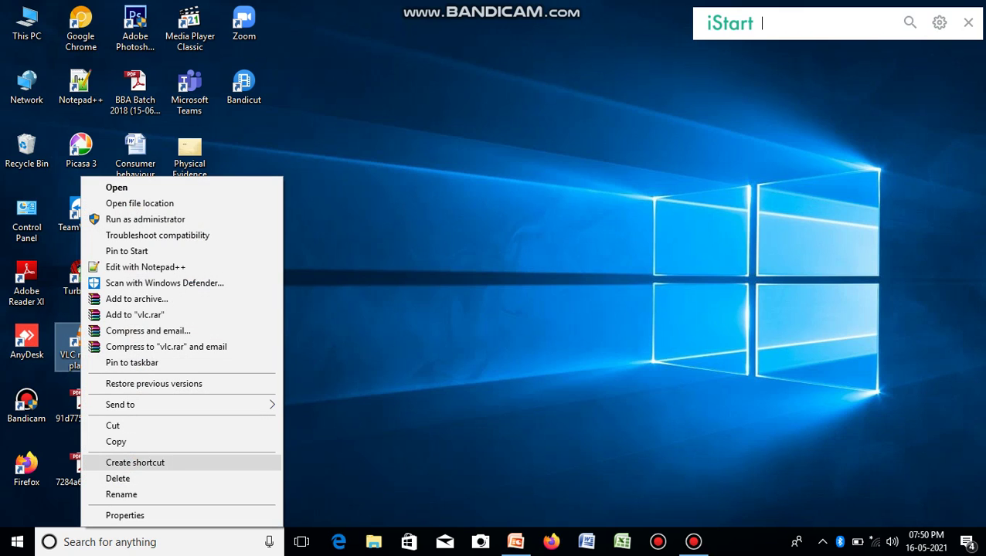
left_click(124, 515)
left_click(228, 387)
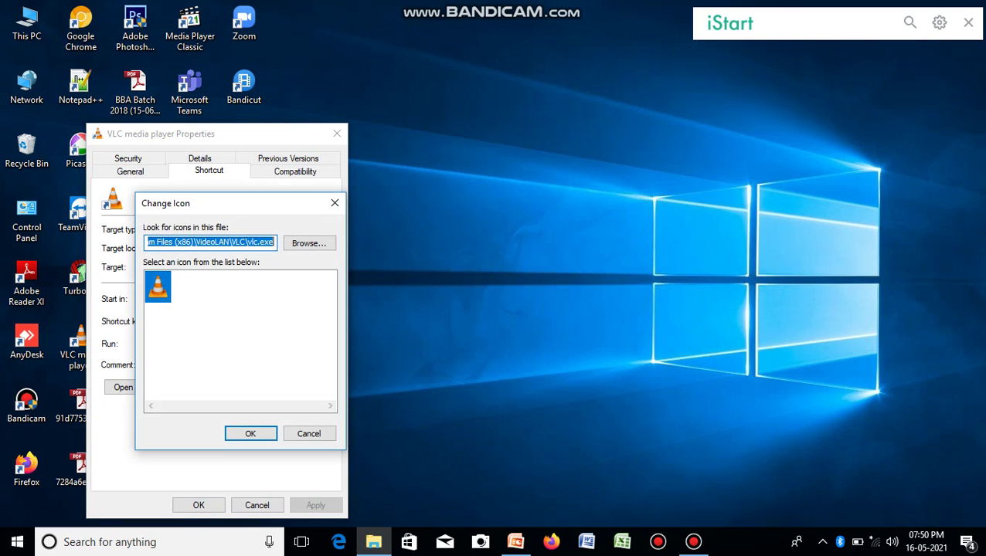
left_click(250, 434)
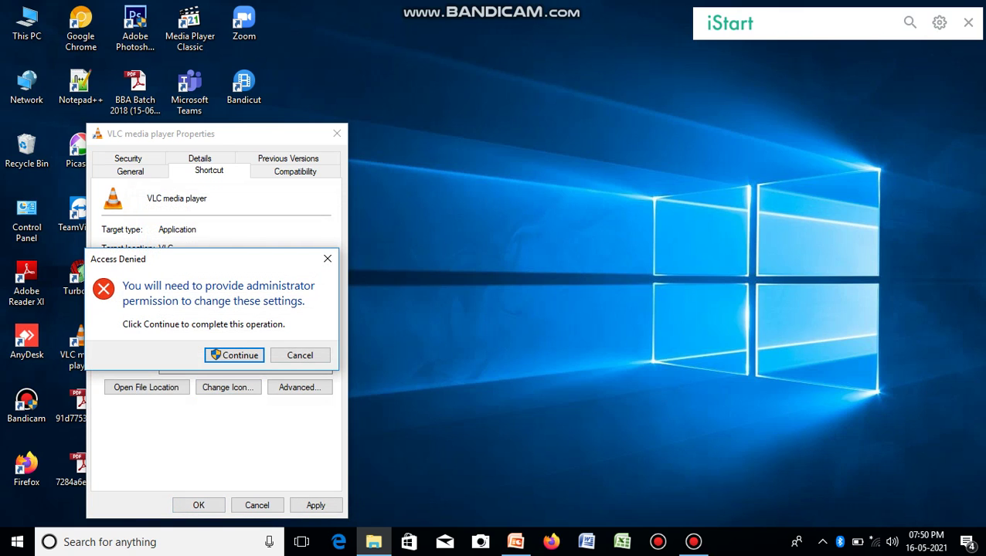
key("Escape")
key("Escape")
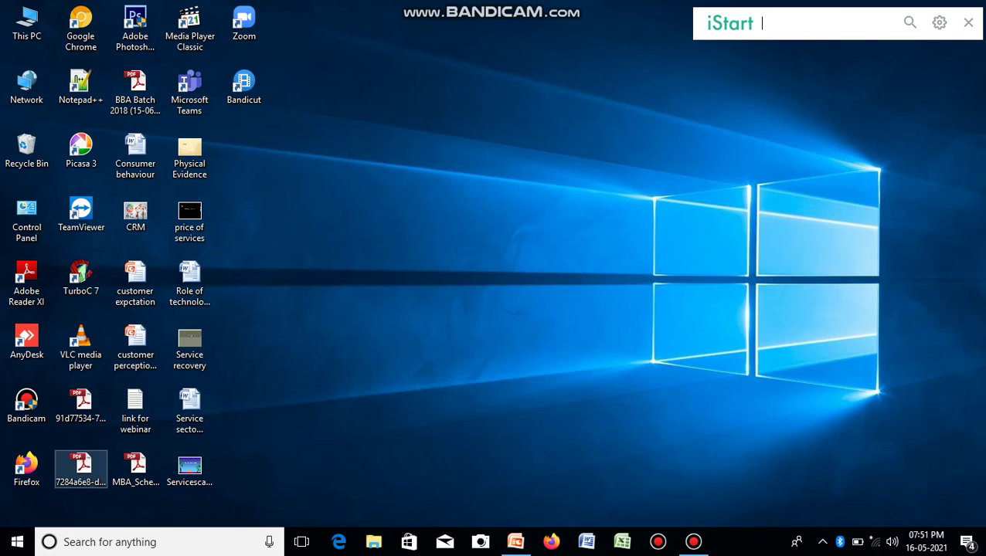
View the general properties of the desktop PDF file whose name begins with 7284a6e8
right_click(80, 462)
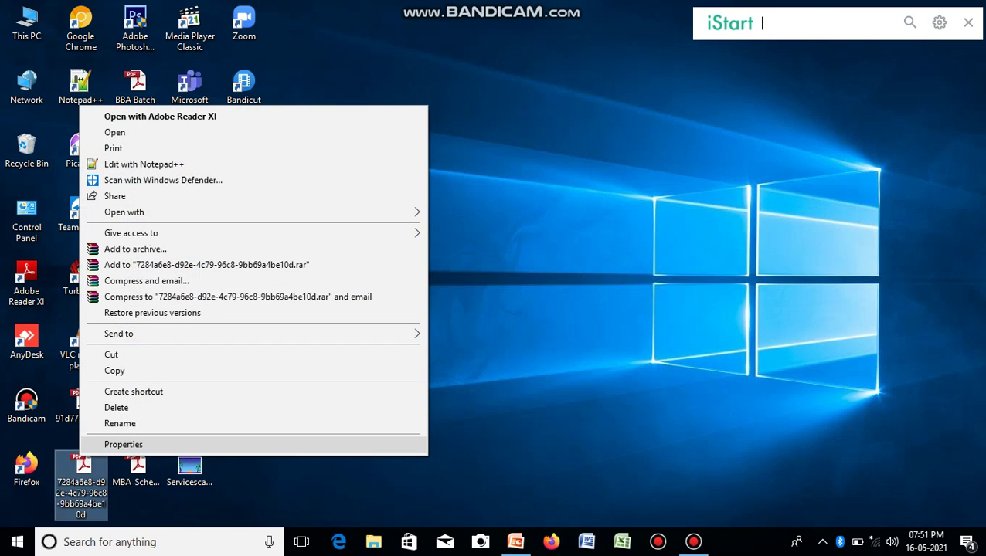
key("Return")
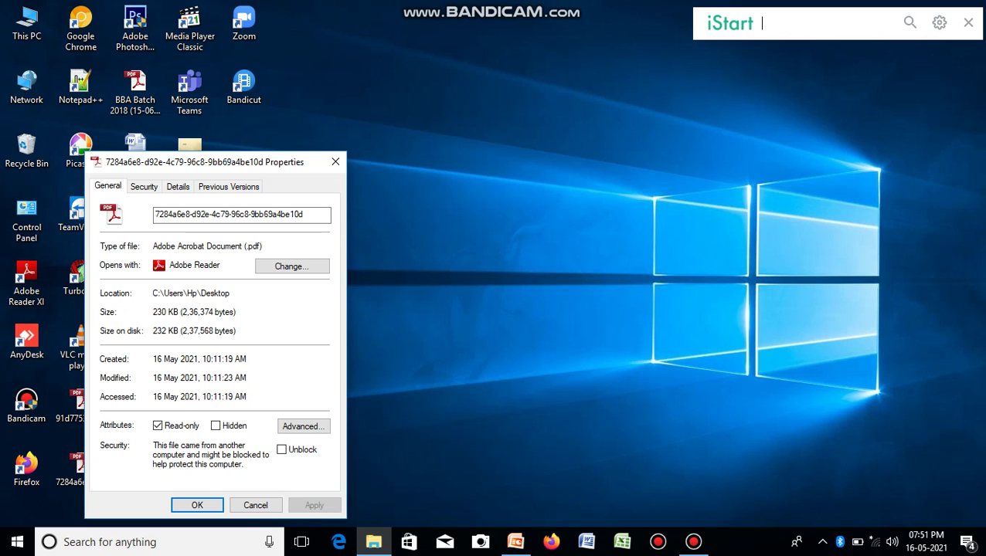
key("Escape")
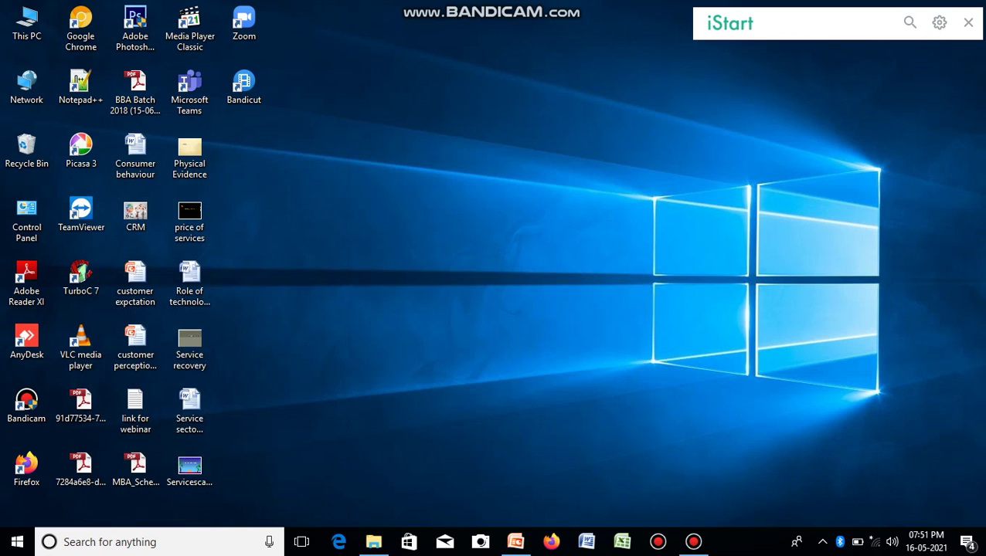
Change the Bandicam desktop shortcut's icon to the green circle with a small window, granting administrator permission for the change
key("shift+F10")
key("Up")
key("Return")
left_click(170, 385)
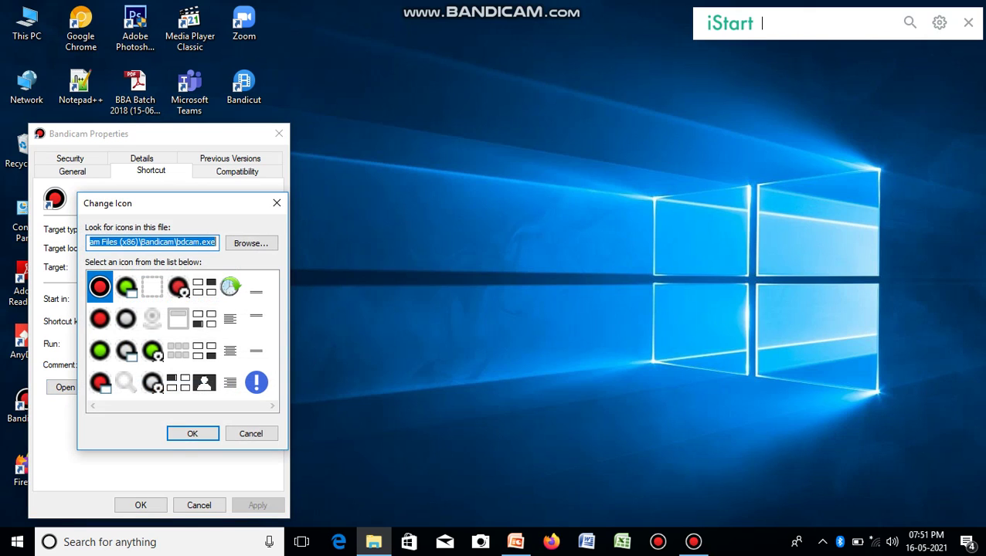
double_click(126, 287)
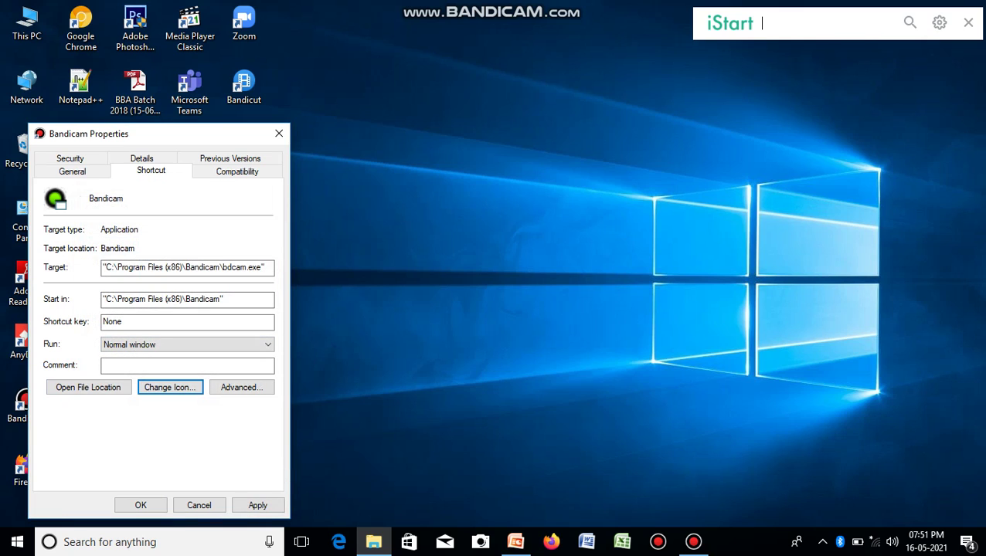
left_click(257, 505)
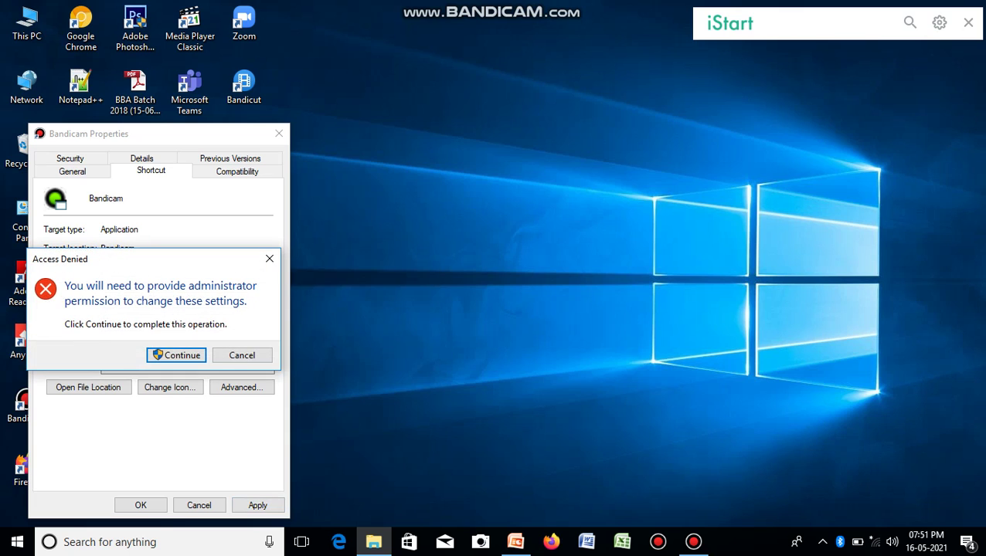
left_click(176, 355)
left_click(140, 505)
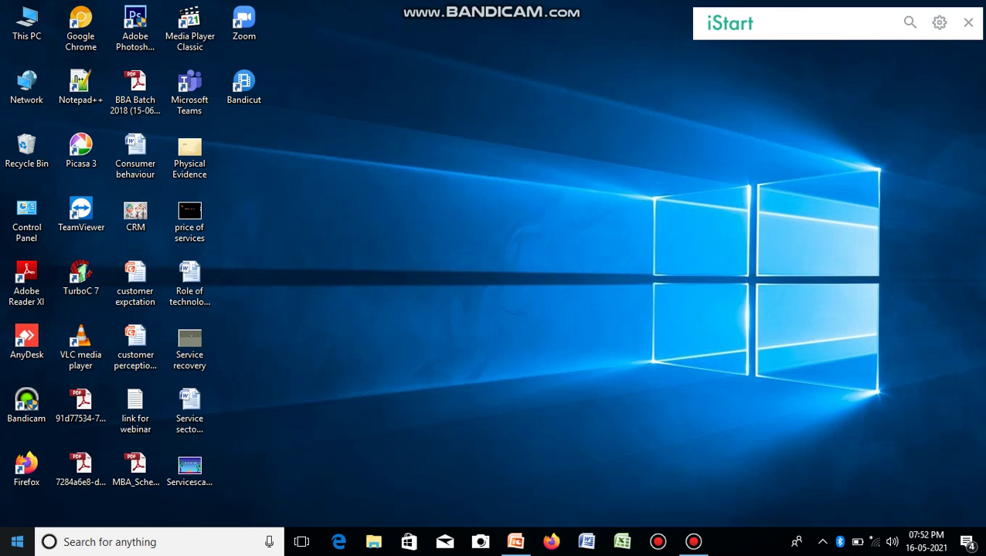
Look through the alphabetical list of installed apps in the Start menu down to the last entry
left_click(17, 542)
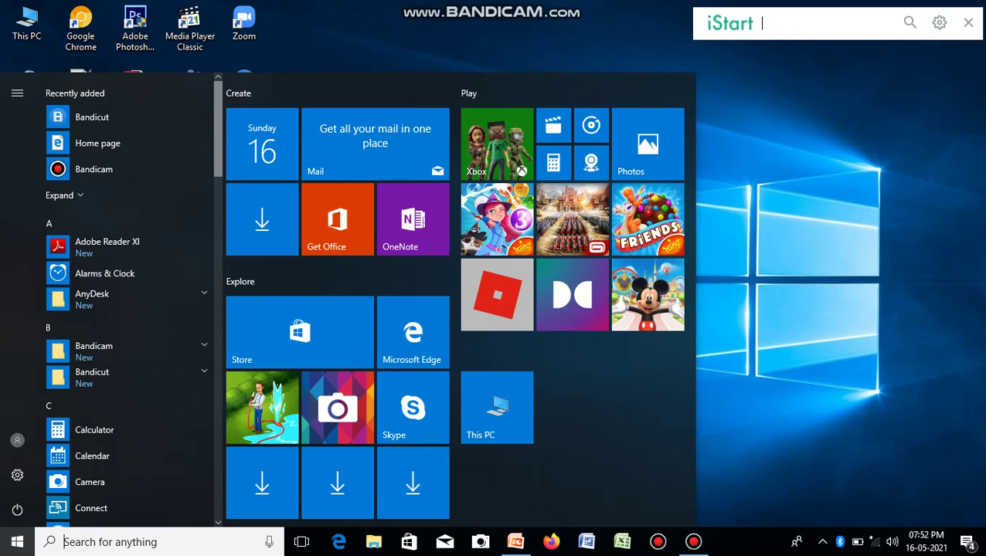
scroll(108, 301, "down", 3)
scroll(108, 301, "down", 5)
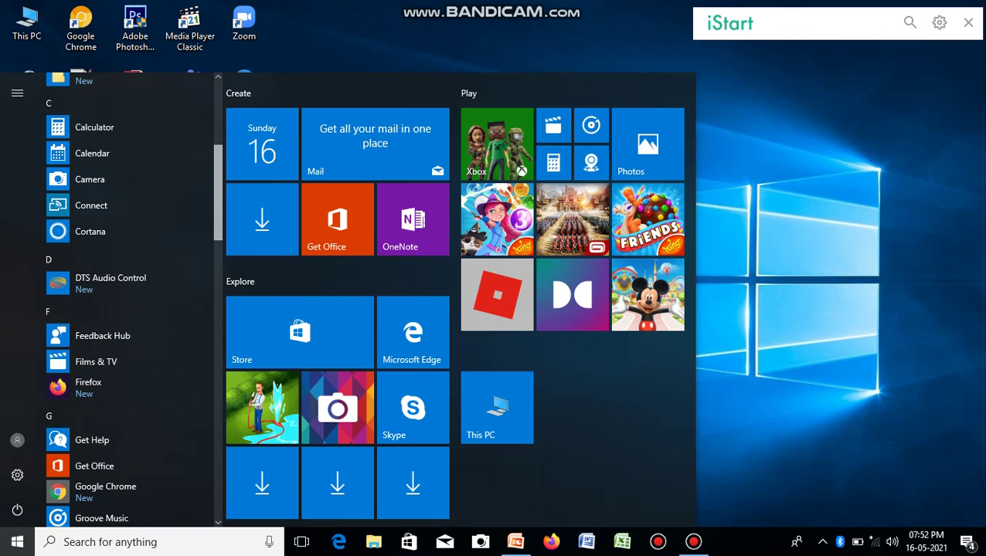
scroll(108, 301, "down", 12)
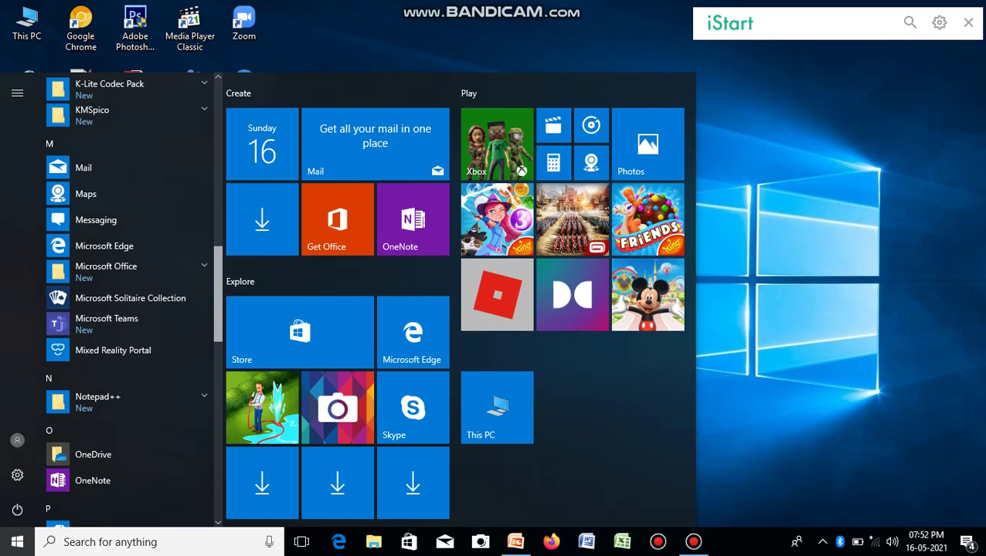
scroll(108, 301, "down", 13)
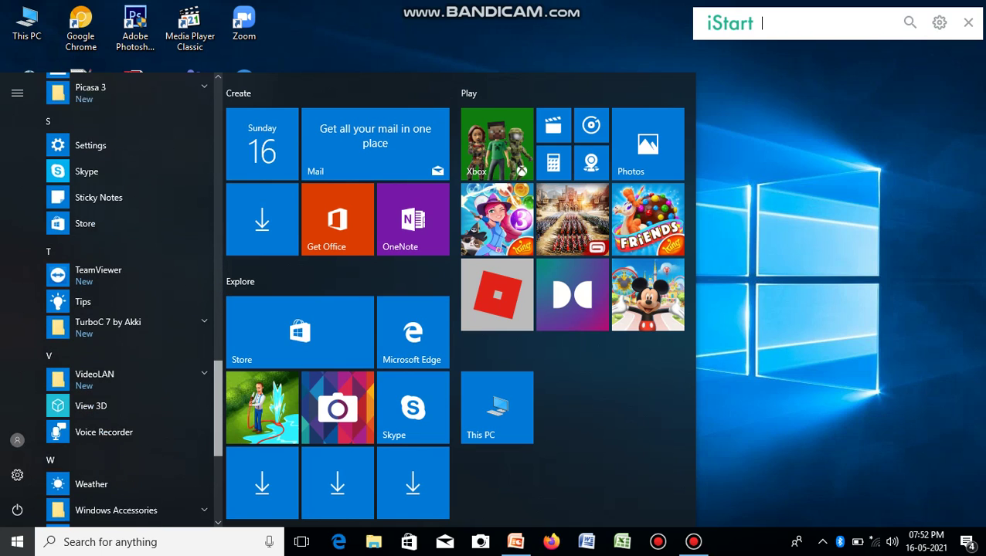
scroll(108, 302, "down", 8)
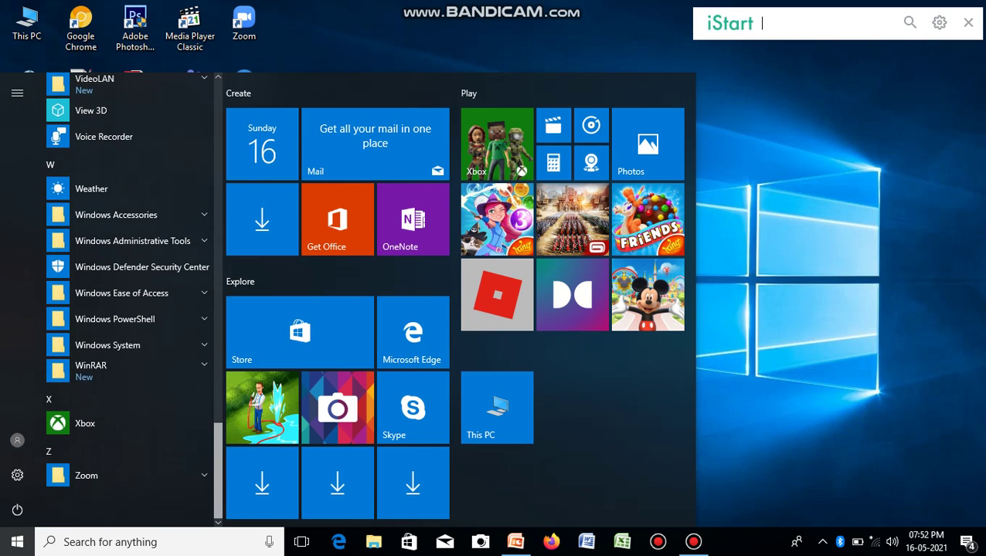
Return to the start of the app list, search Windows for "band", and dismiss the search without opening a result
scroll(108, 302, "up", 20)
scroll(108, 301, "up", 3)
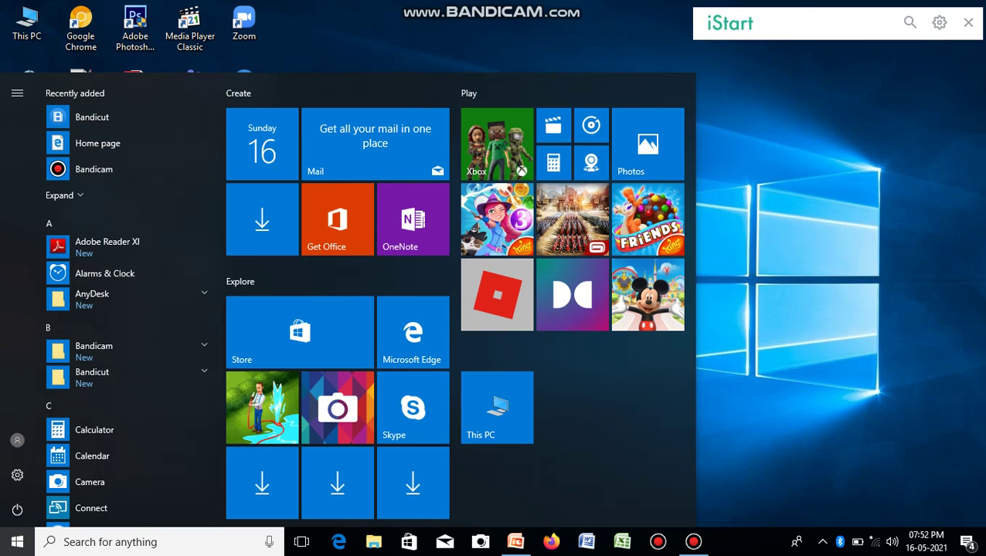
key("super+s")
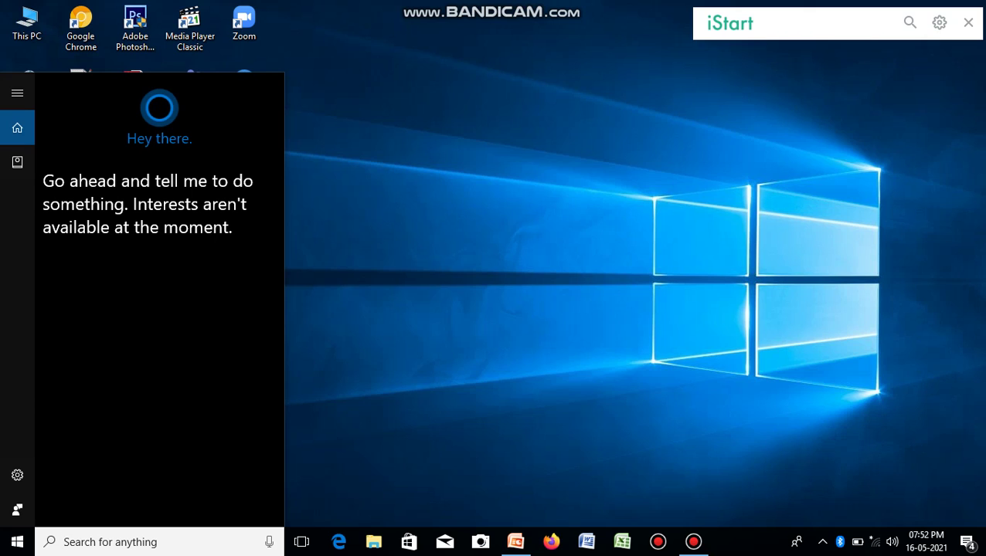
type("b")
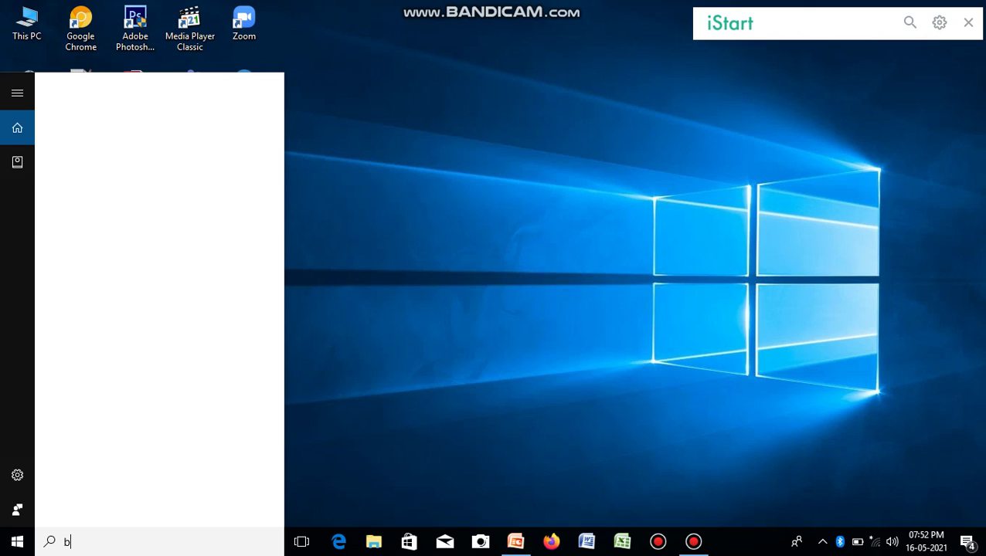
type("and")
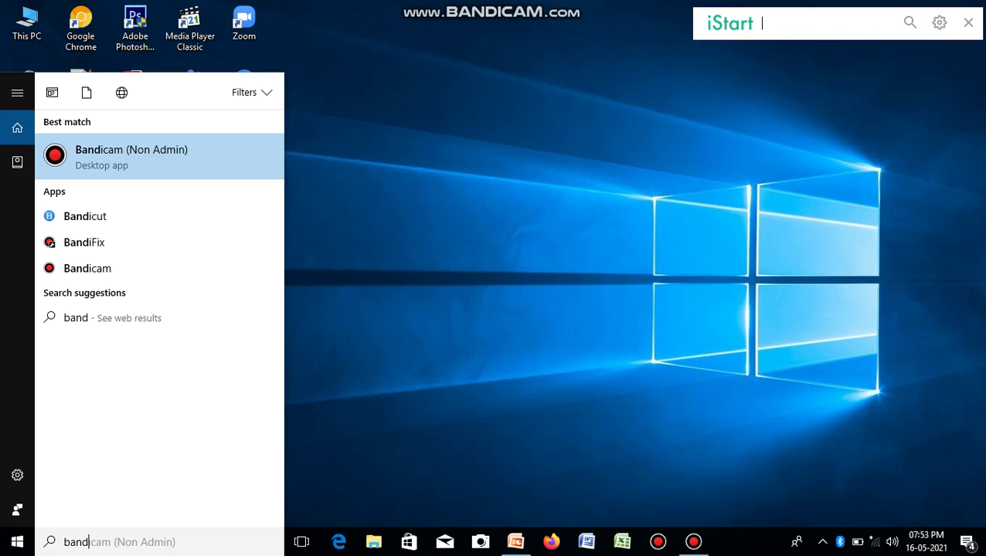
left_click(811, 23)
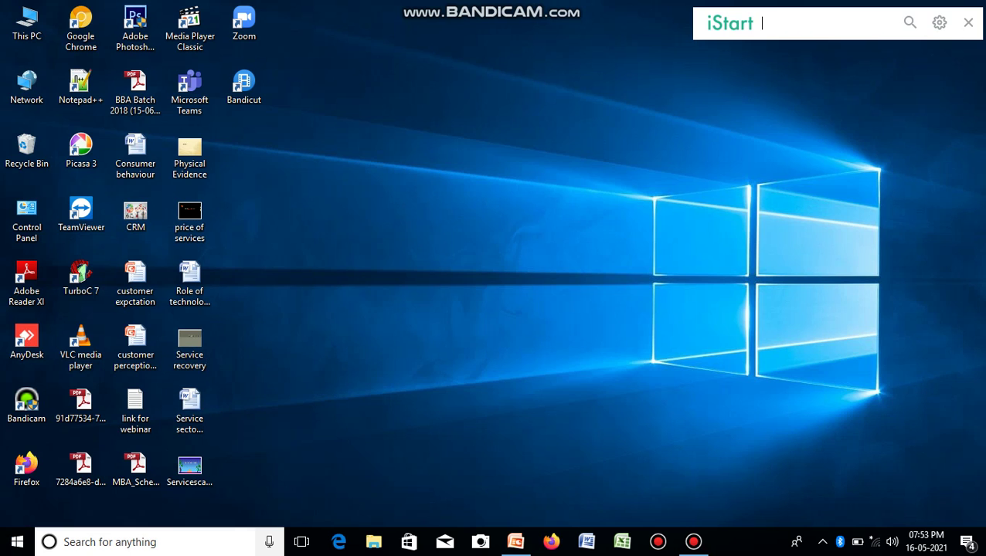
View the power options in the Start menu and close it without choosing one
left_click(17, 542)
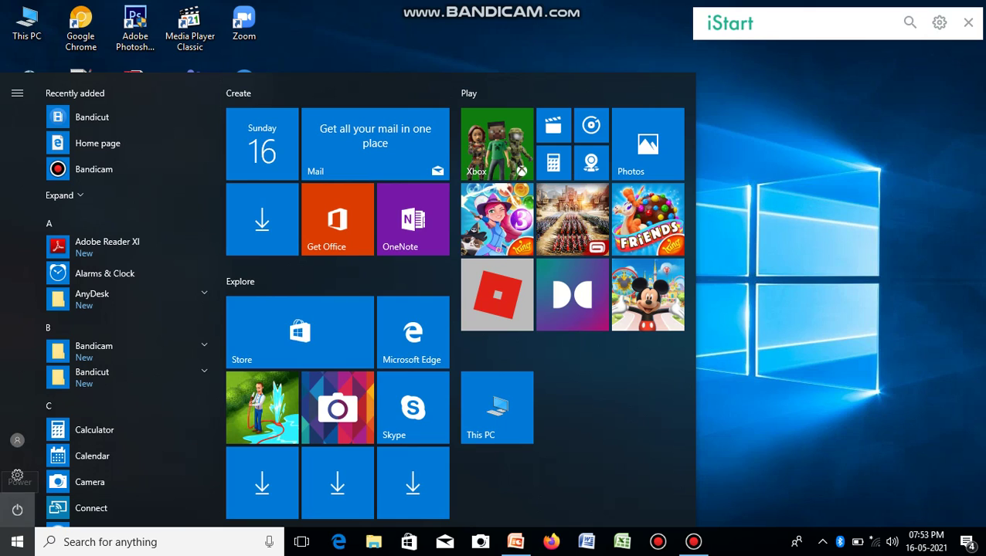
left_click(17, 509)
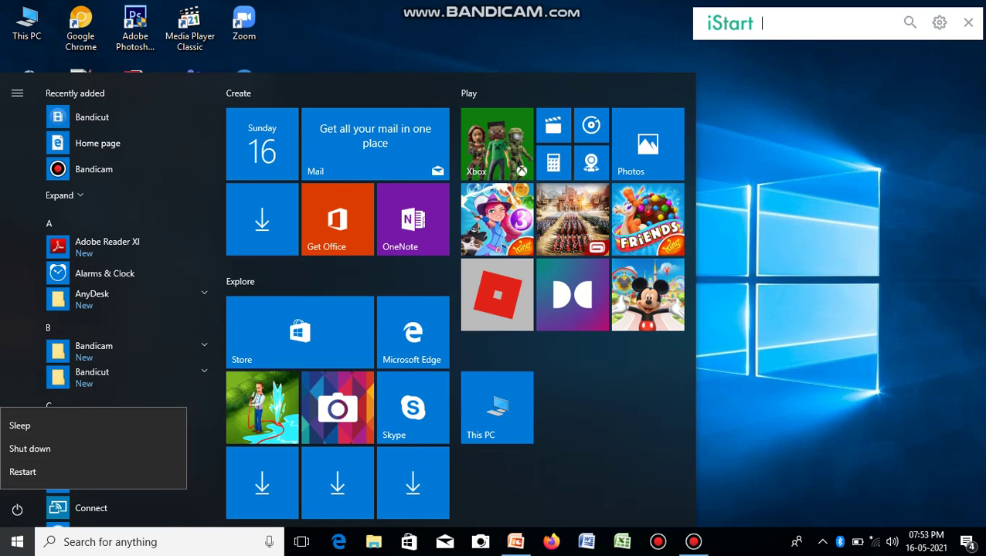
key("Escape")
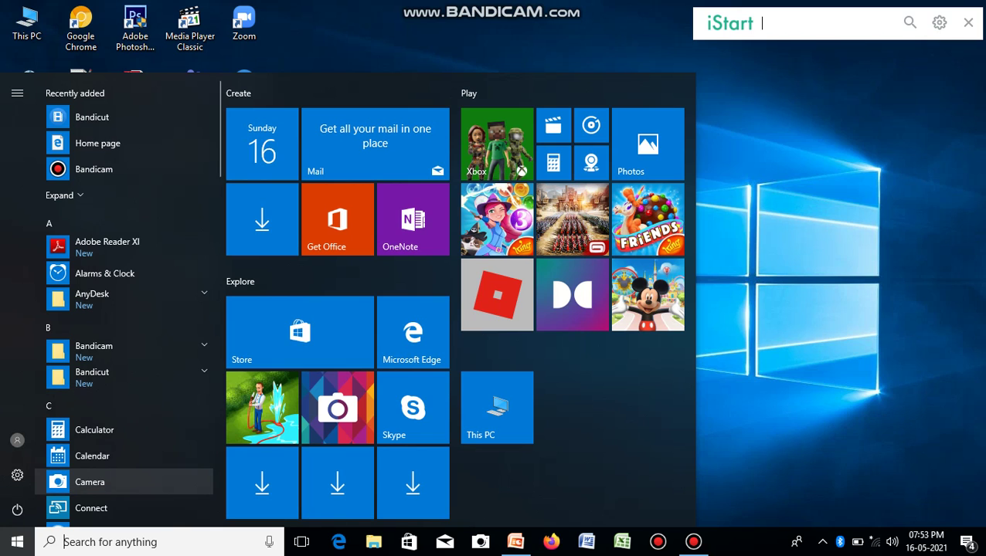
key("Escape")
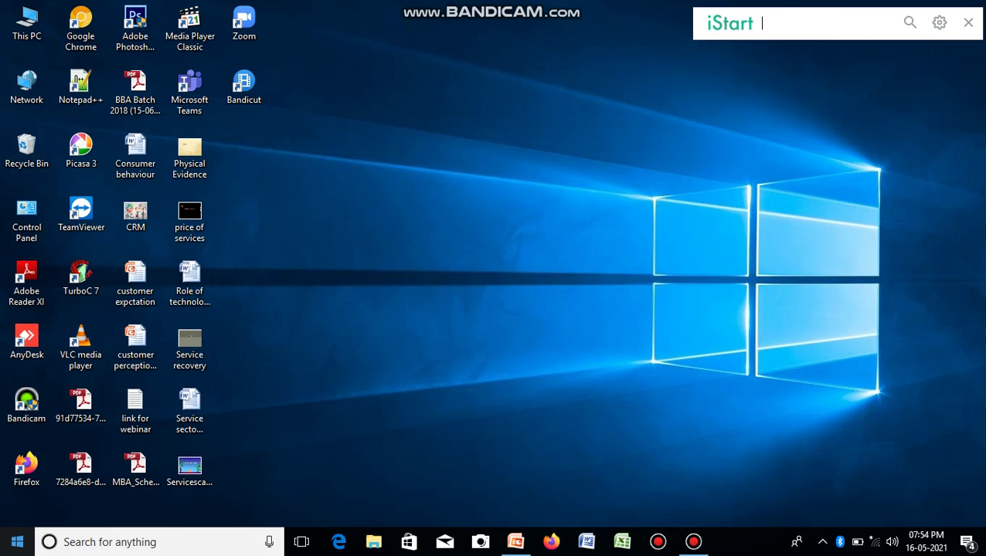
Show the Start menu and dismiss it again, three times in a row
left_click(17, 542)
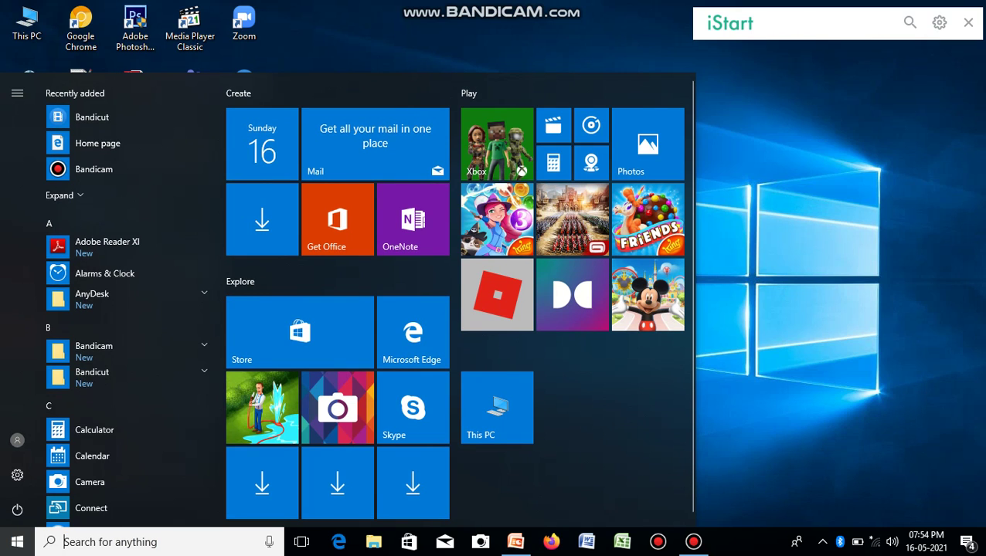
key("Escape")
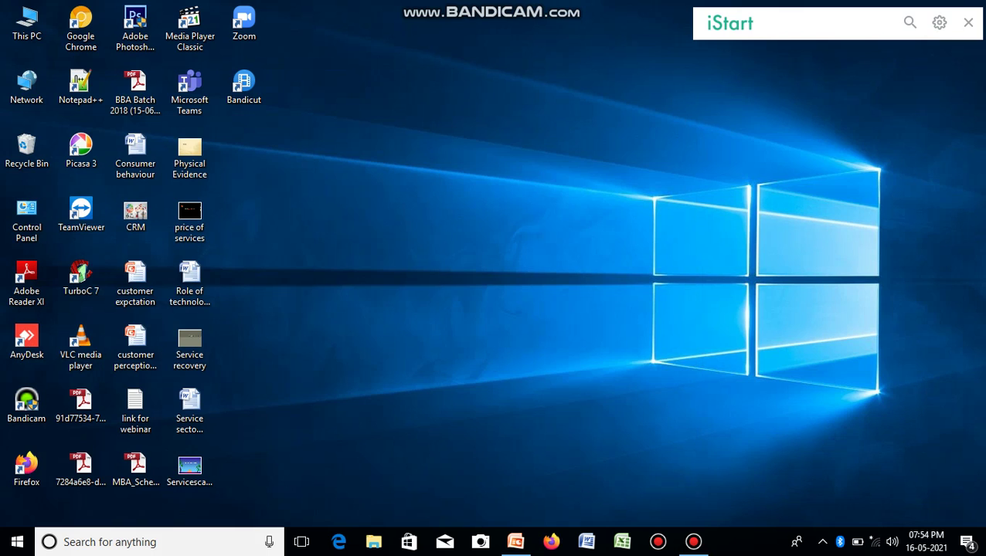
key("super")
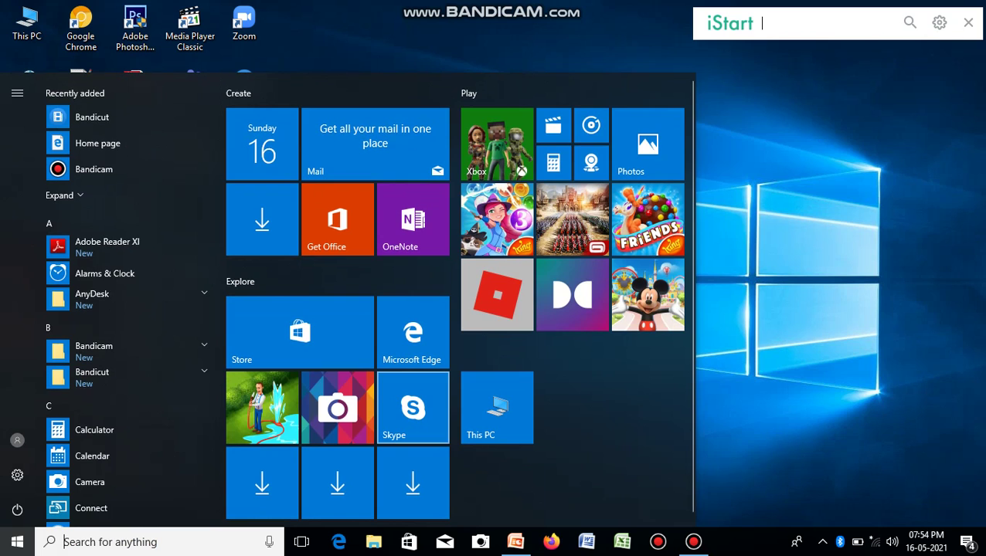
key("Escape")
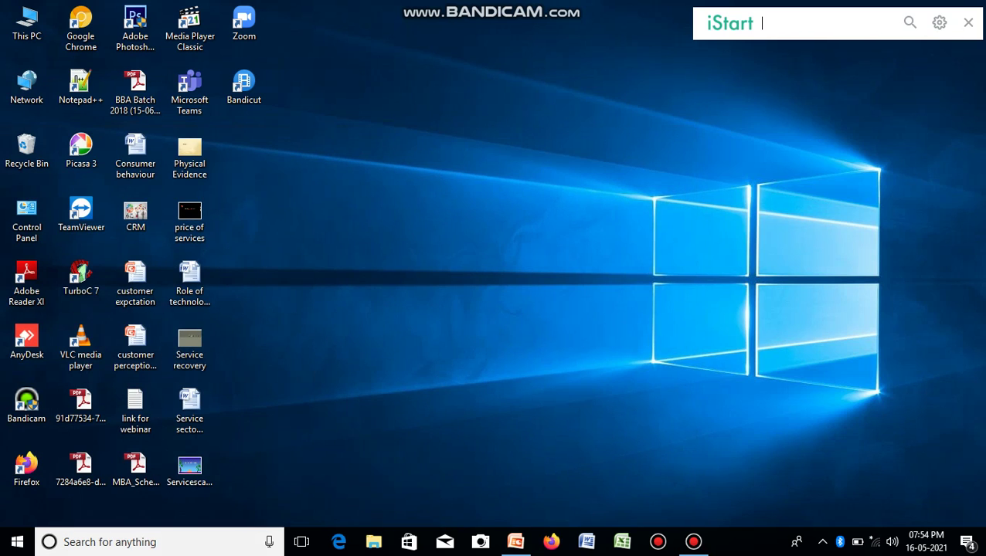
key("super")
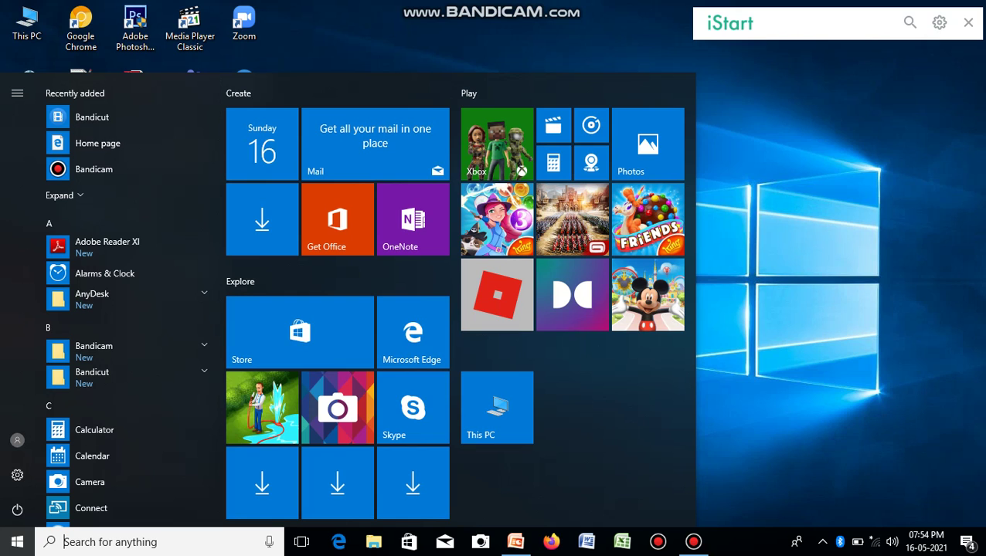
key("super")
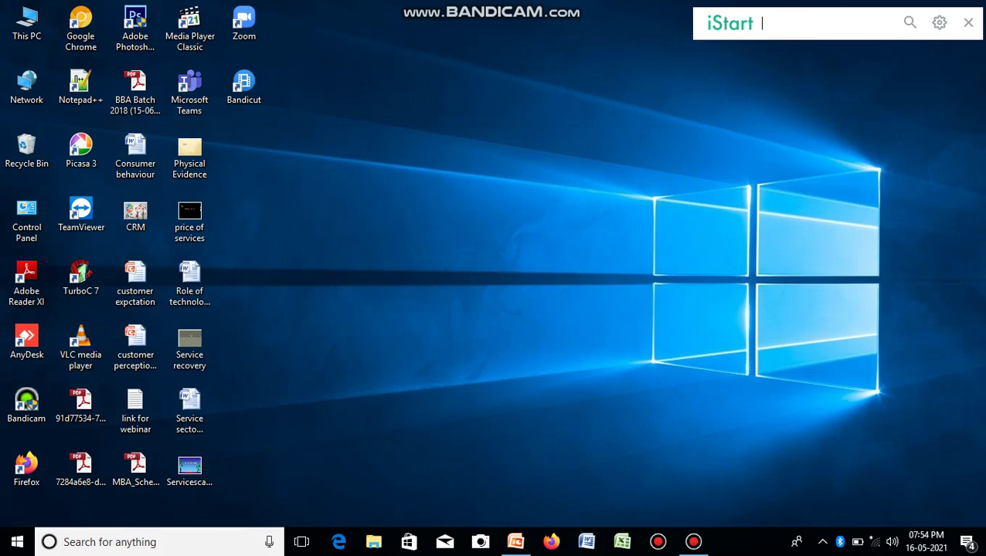
View the Start menu and the empty Cortana search pane, return to the desktop, and switch to the Bandicam window
left_click(17, 541)
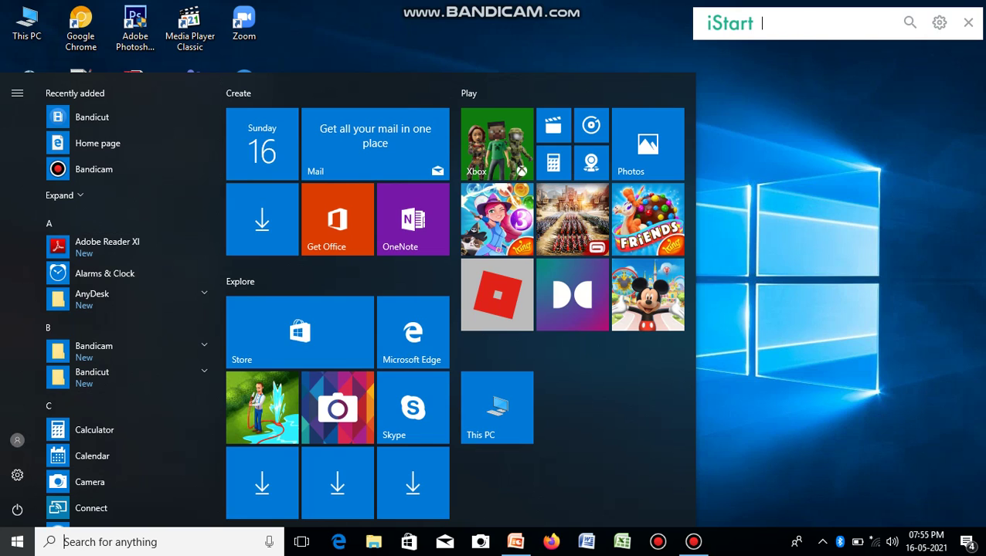
key("super+s")
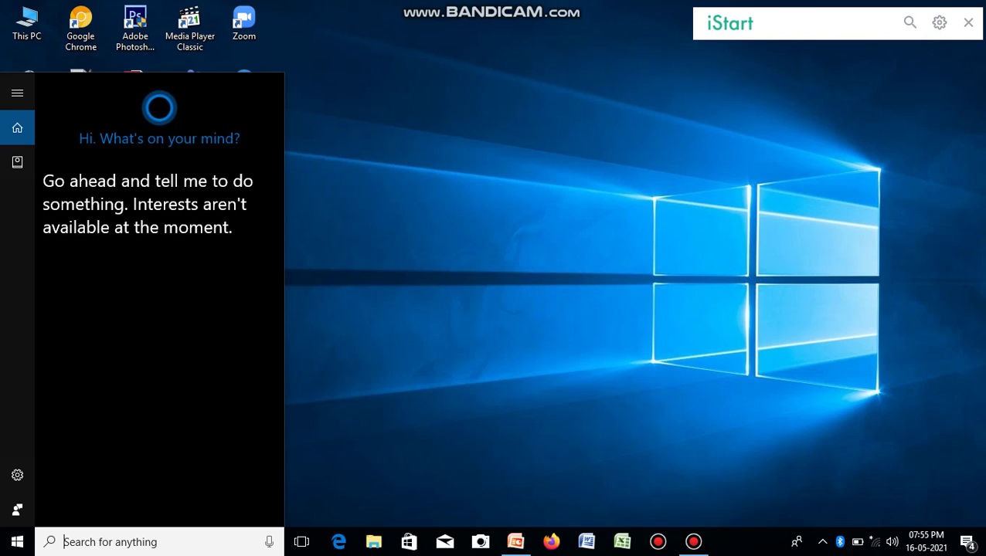
left_click(17, 541)
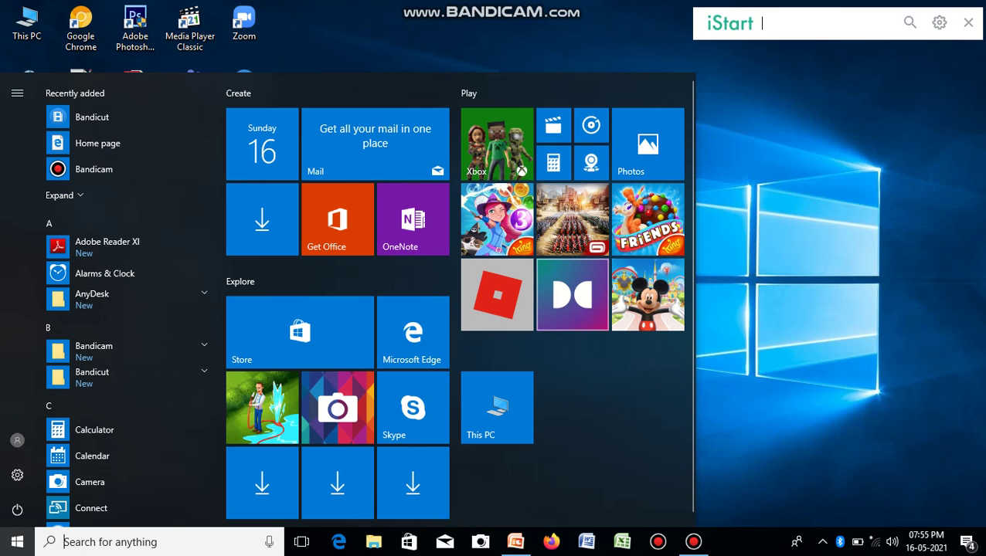
key("Escape")
key("alt+Tab")
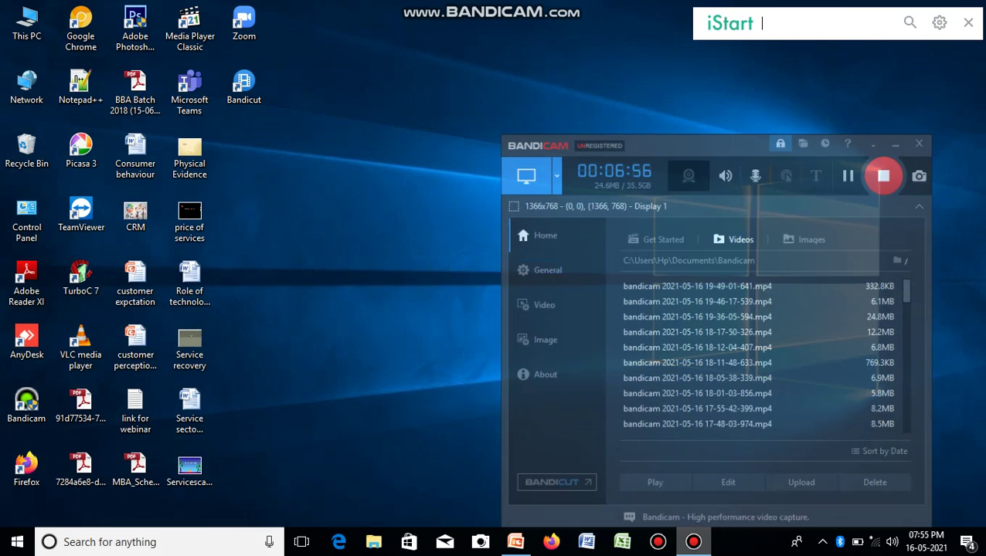